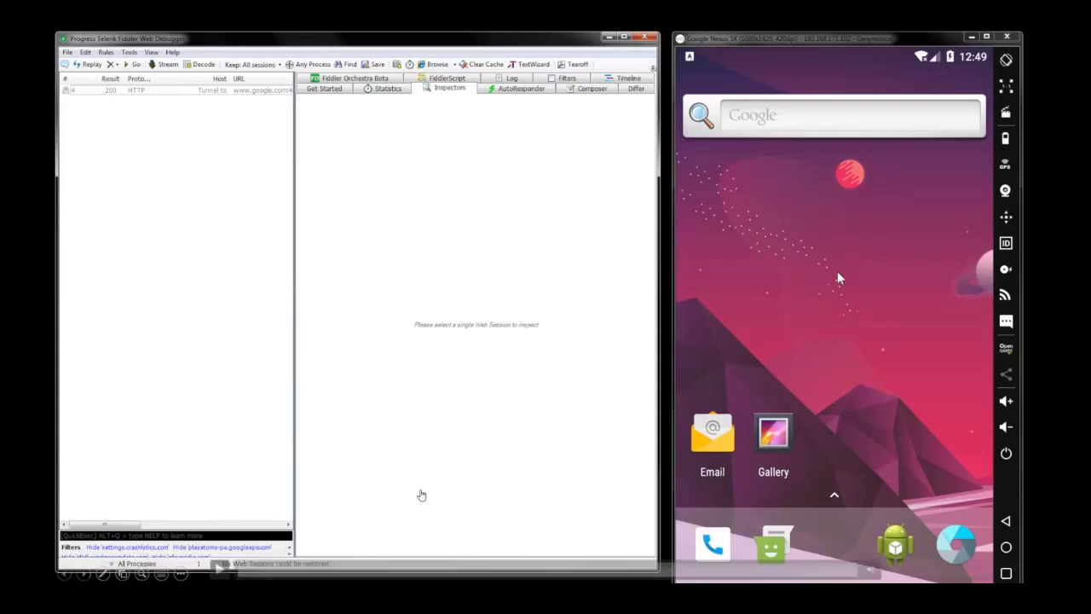
# Check the two recent calls in the Phone app's Recents list, then show all installed apps.
pyautogui.click(219, 568)
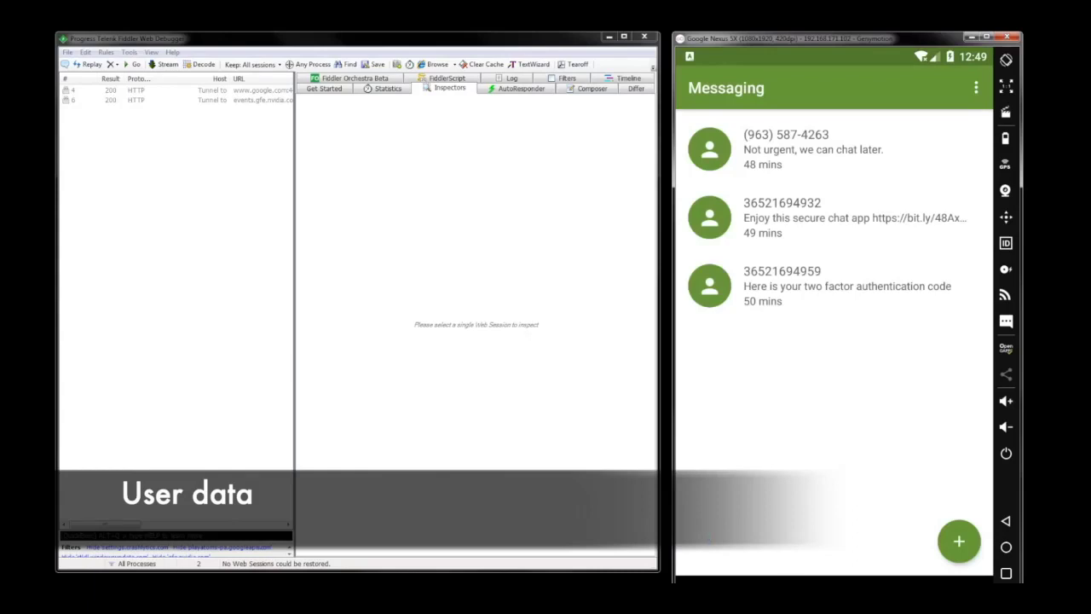
pyautogui.click(1006, 523)
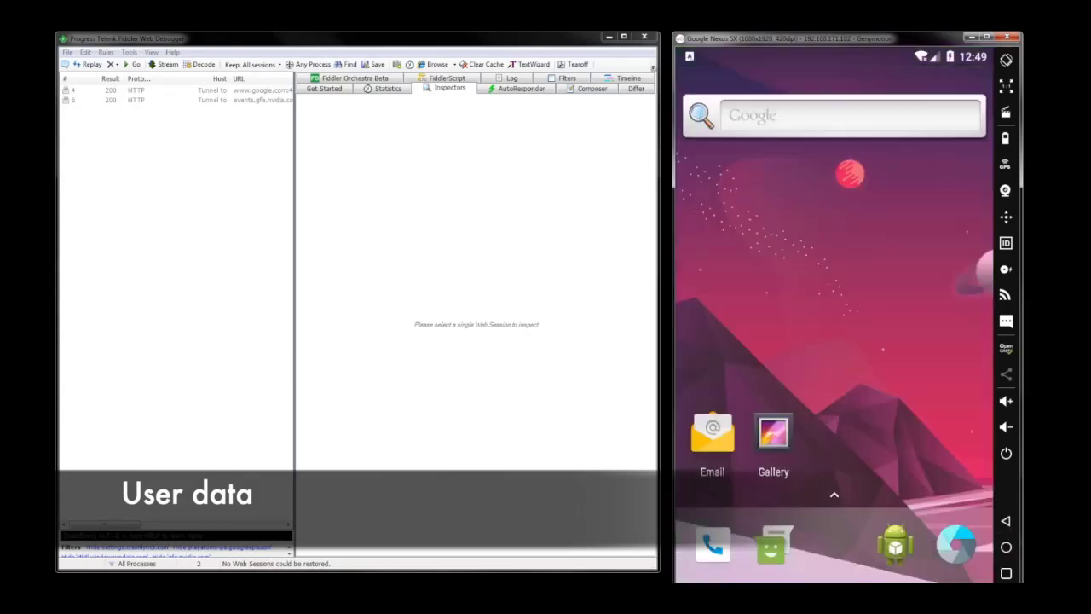
pyautogui.click(711, 541)
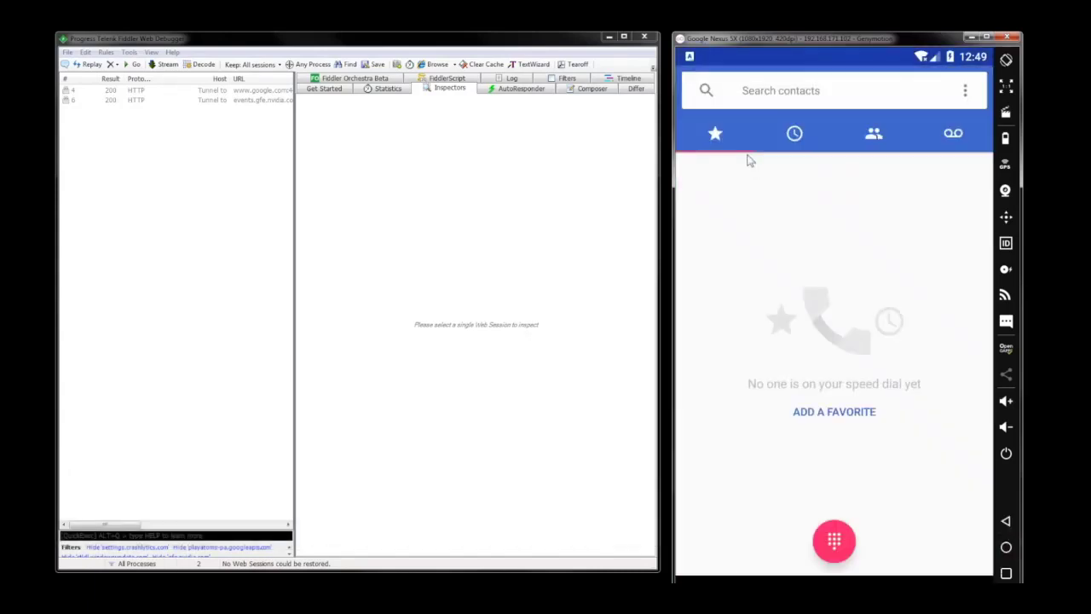
pyautogui.click(788, 142)
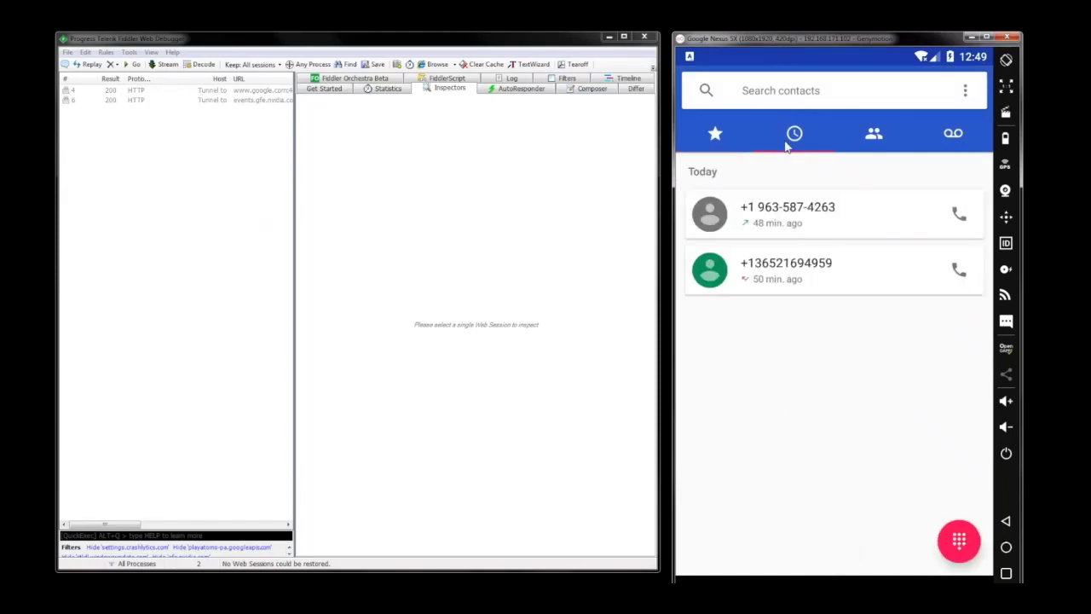
pyautogui.click(1007, 522)
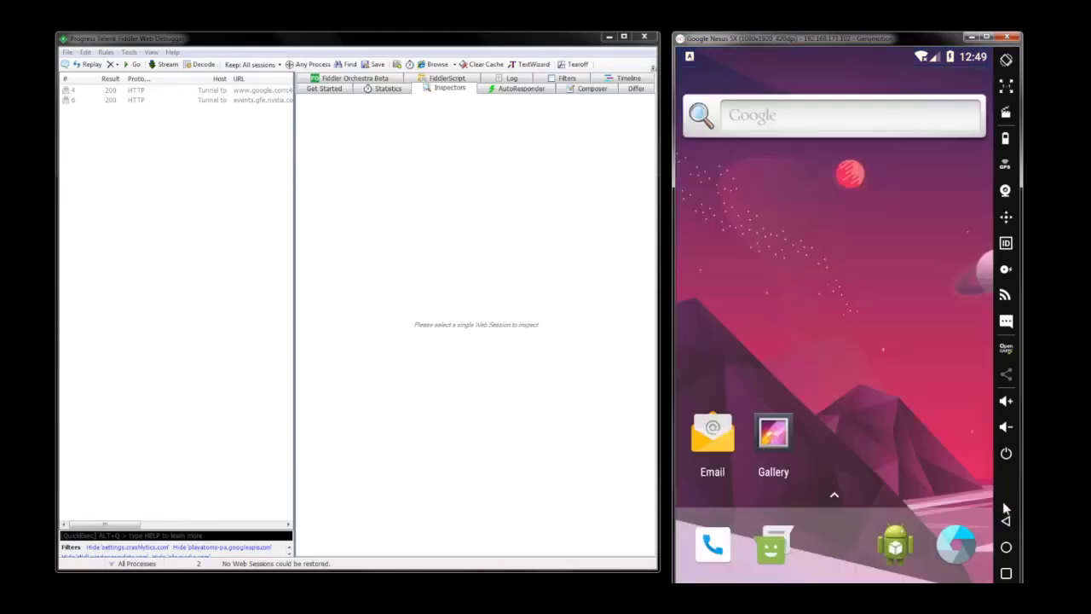
pyautogui.click(835, 495)
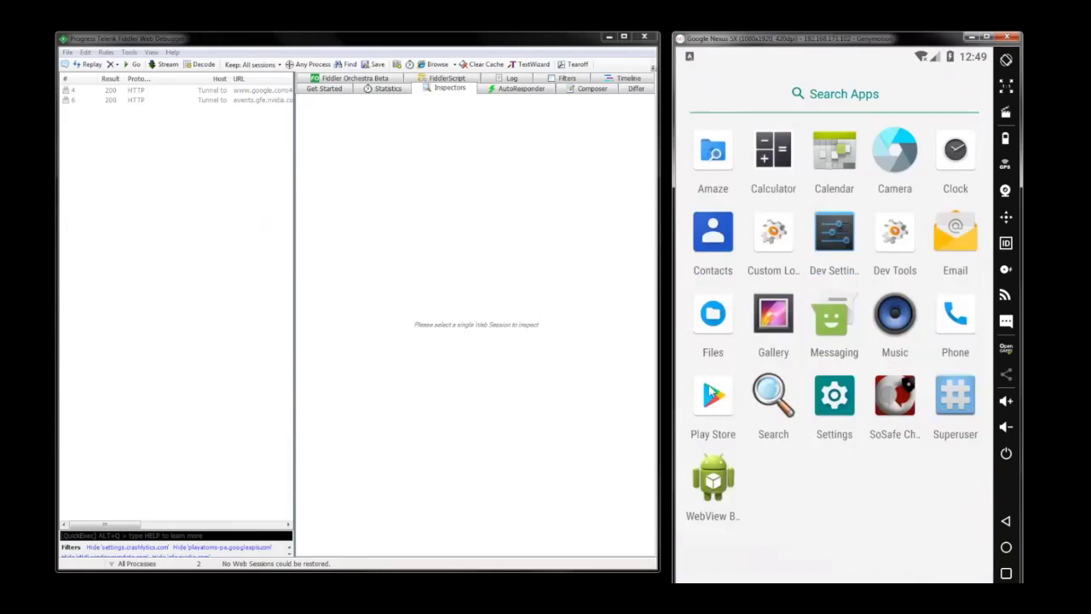
# Browse the Downloads folder in Files and glance at the file locations list.
pyautogui.click(707, 317)
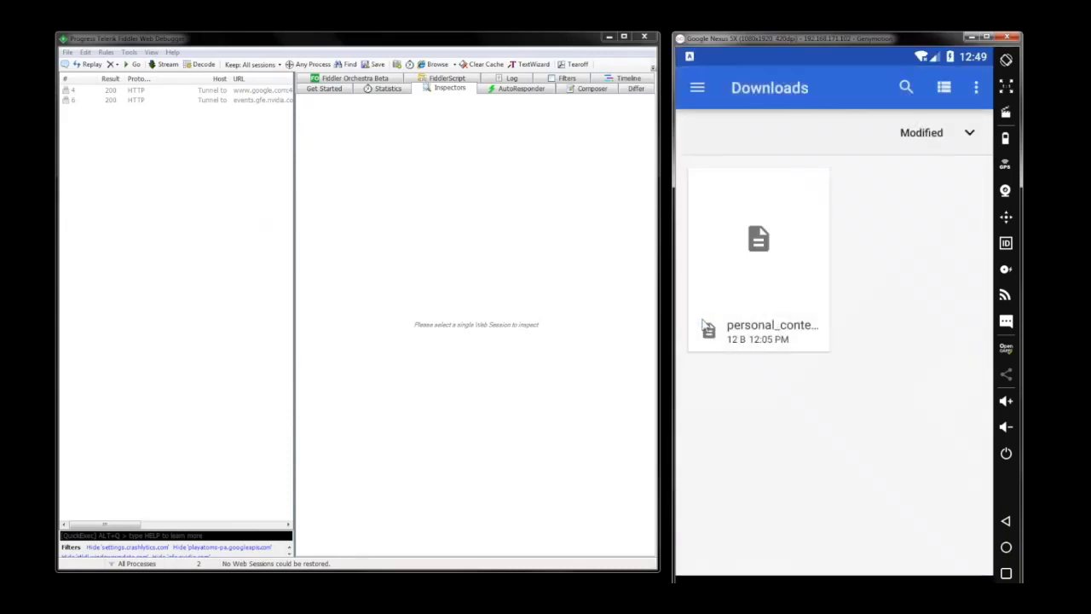
pyautogui.click(698, 90)
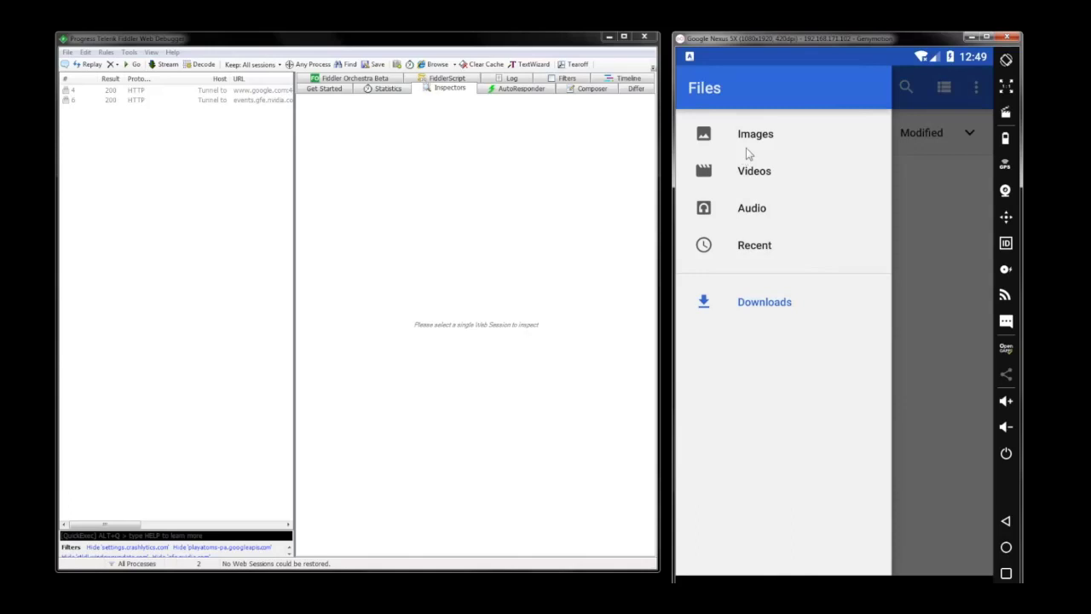
pyautogui.click(912, 315)
# Open the Messaging conversation reading 'Enjoy this secure chat app' with its bit.ly link.
pyautogui.click(1005, 519)
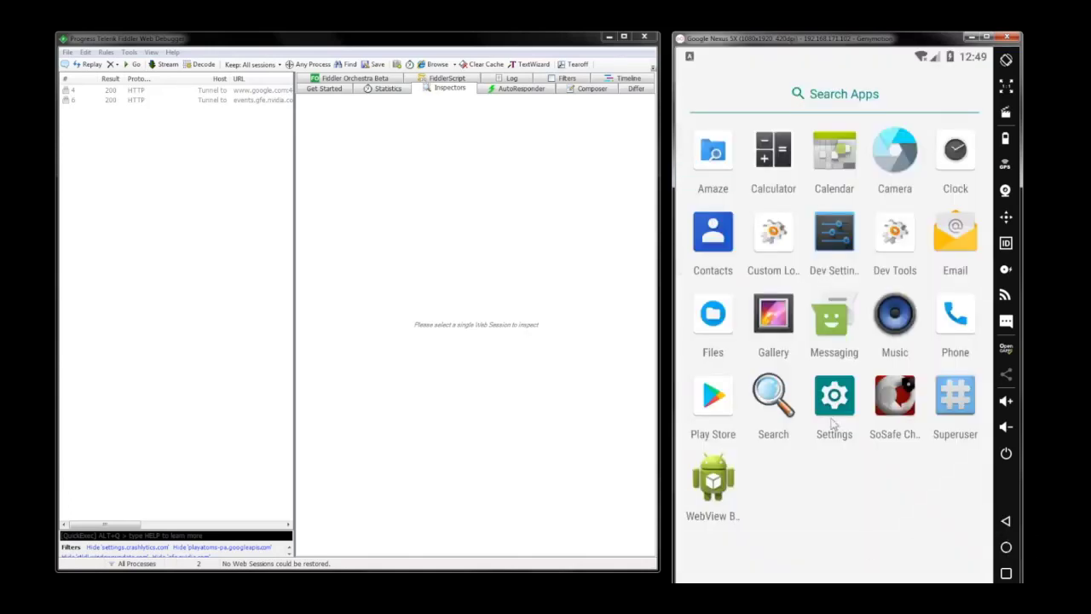
pyautogui.click(831, 315)
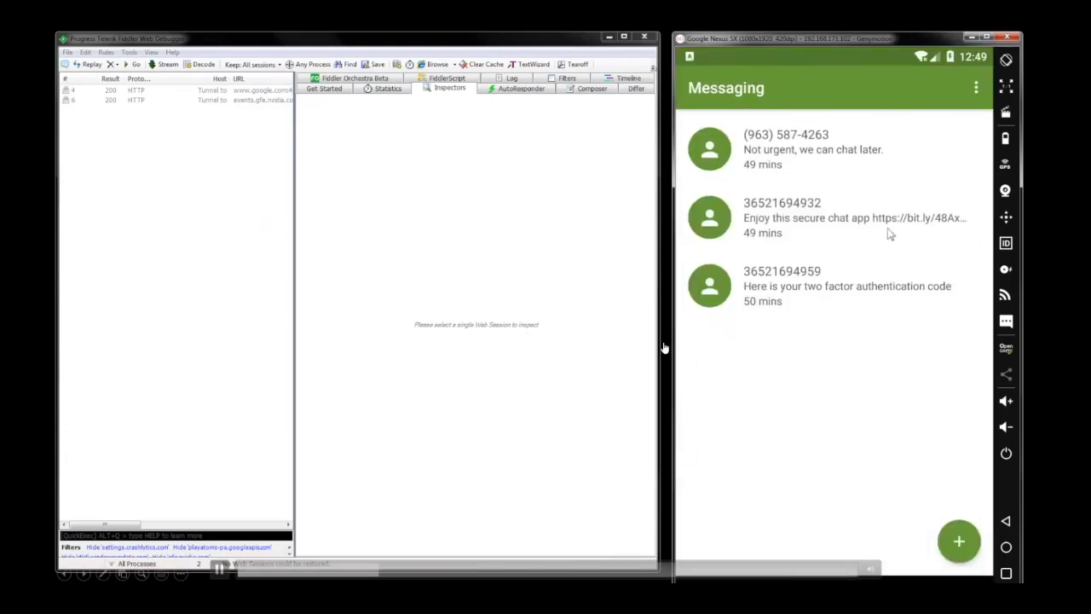
pyautogui.click(829, 239)
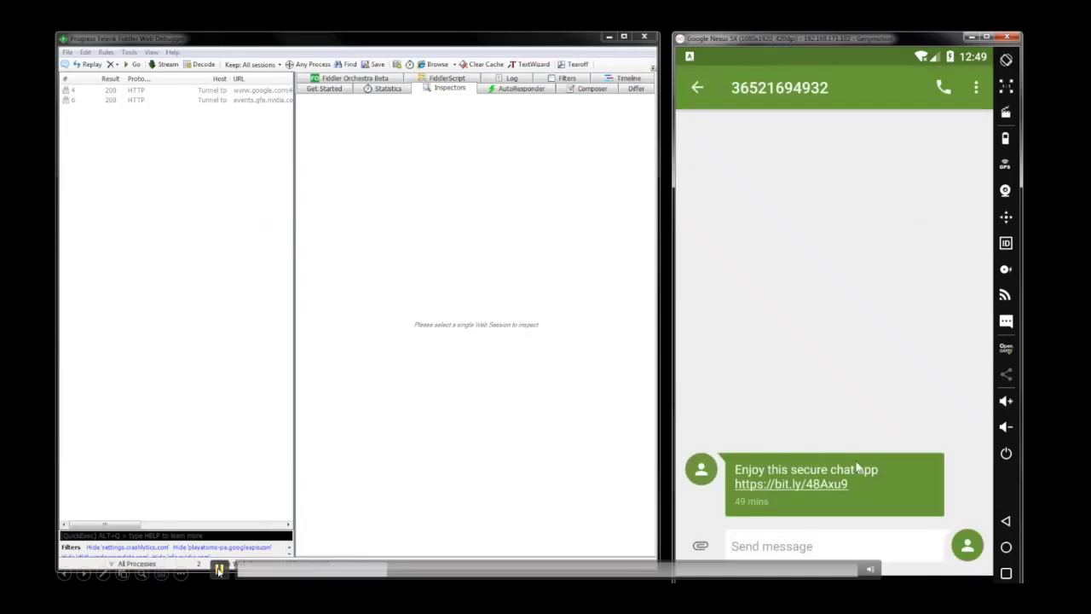
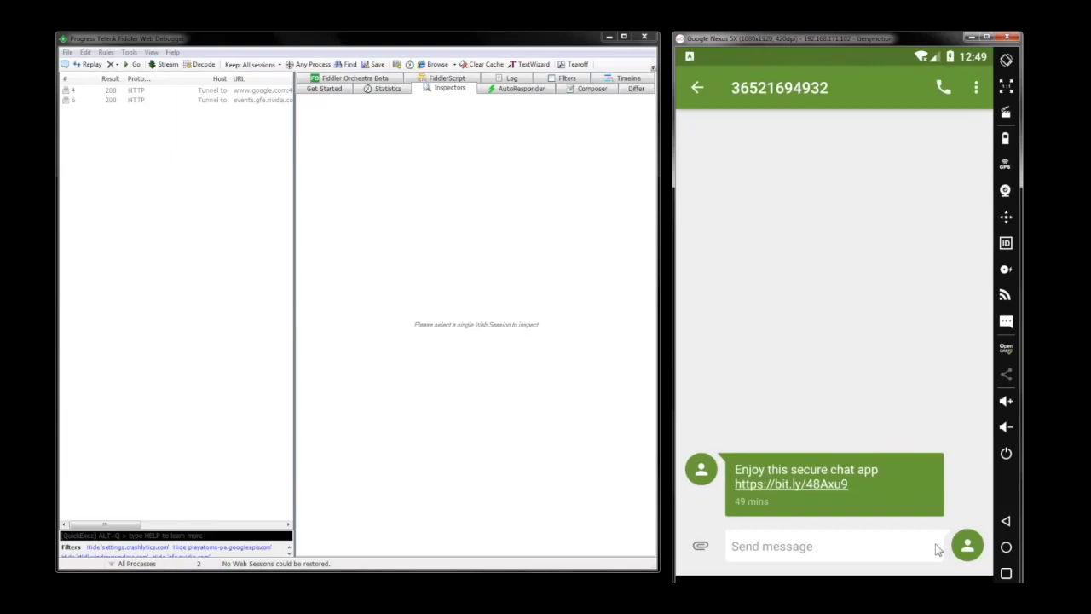
pyautogui.moveTo(179, 556)
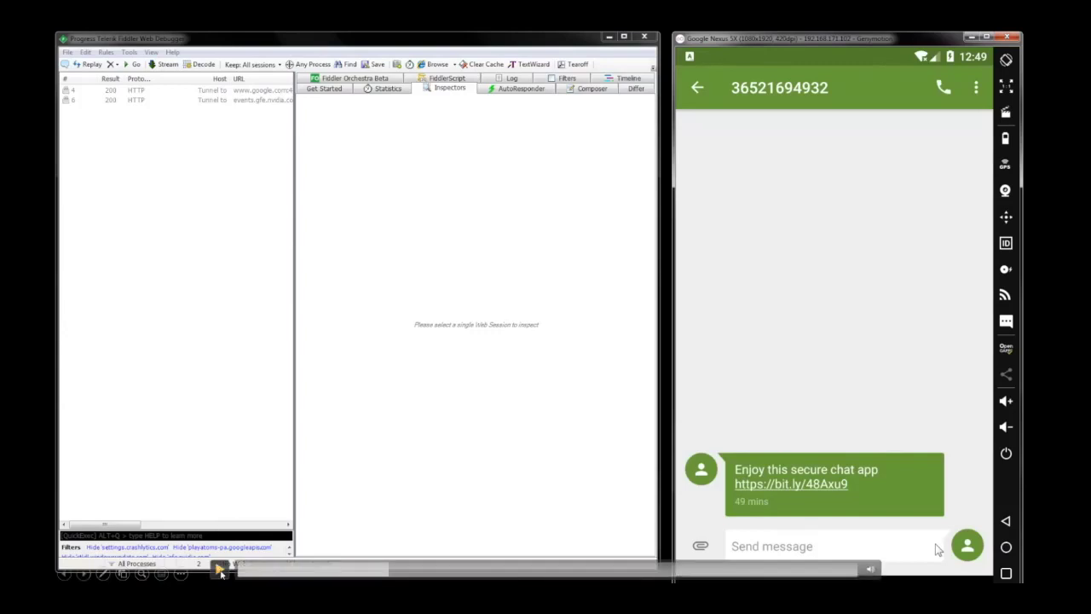
# Back out of the SMS conversation and Messaging app to the Android app drawer.
pyautogui.click(219, 569)
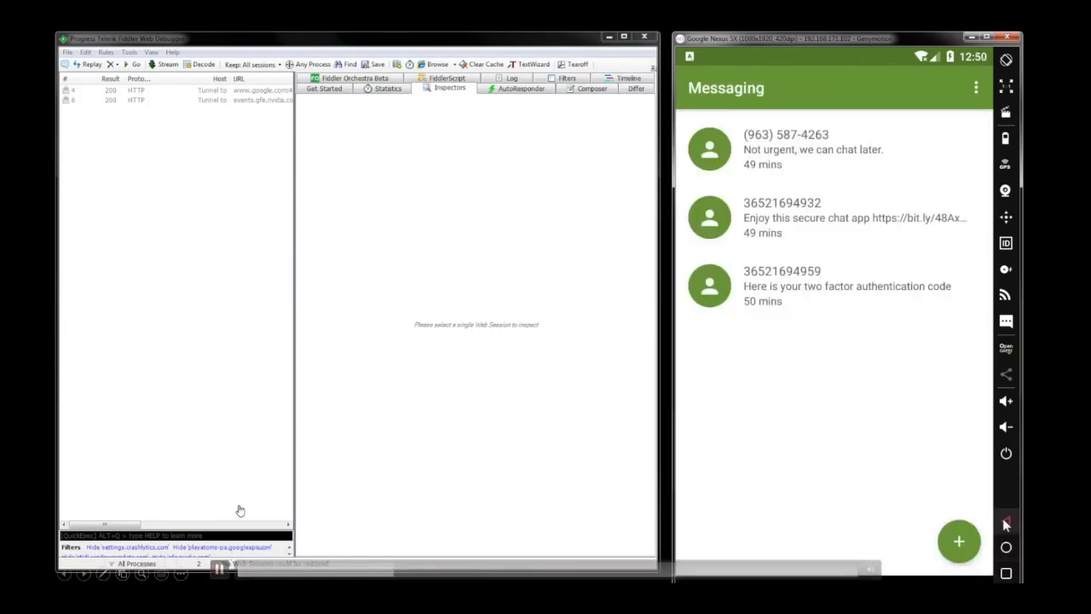
pyautogui.click(1005, 523)
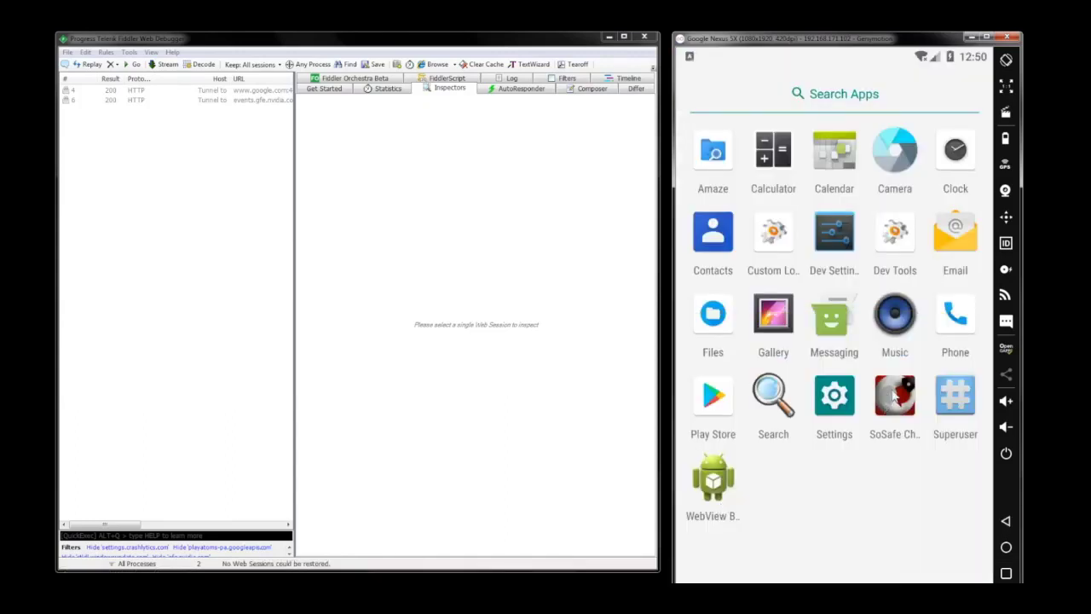
# Launch SoSafe Chat and allow its storage, phone, SMS, contacts and location permissions.
pyautogui.click(893, 394)
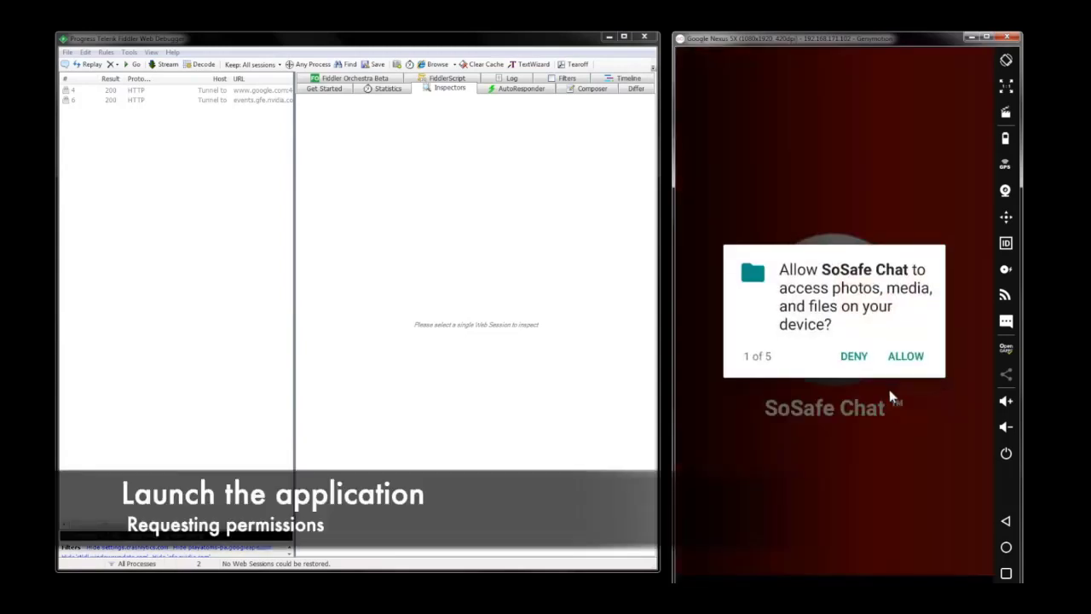
pyautogui.click(907, 362)
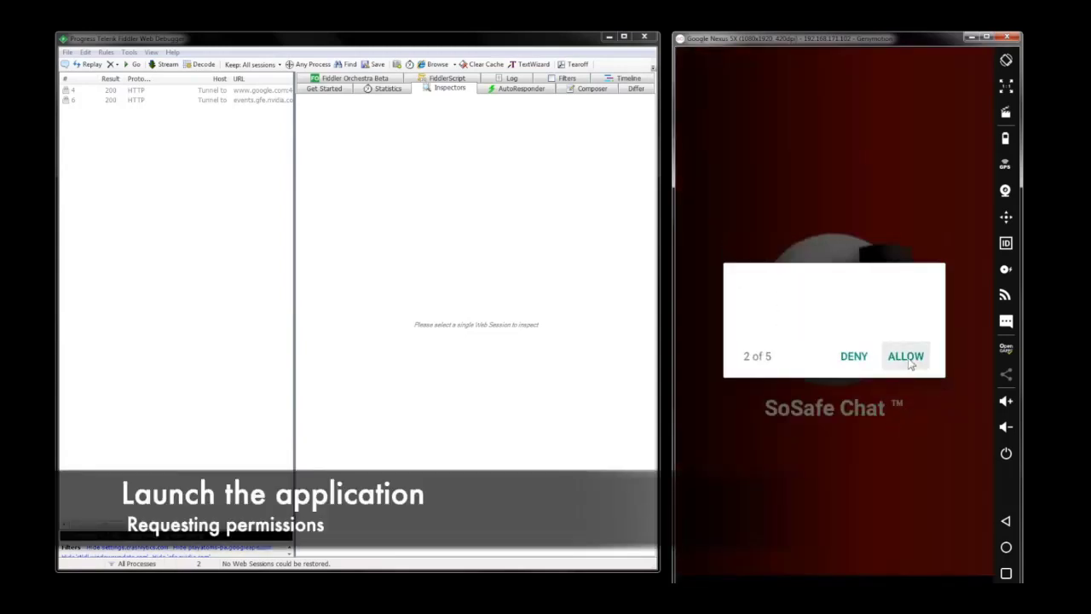
pyautogui.click(907, 358)
pyautogui.click(907, 358)
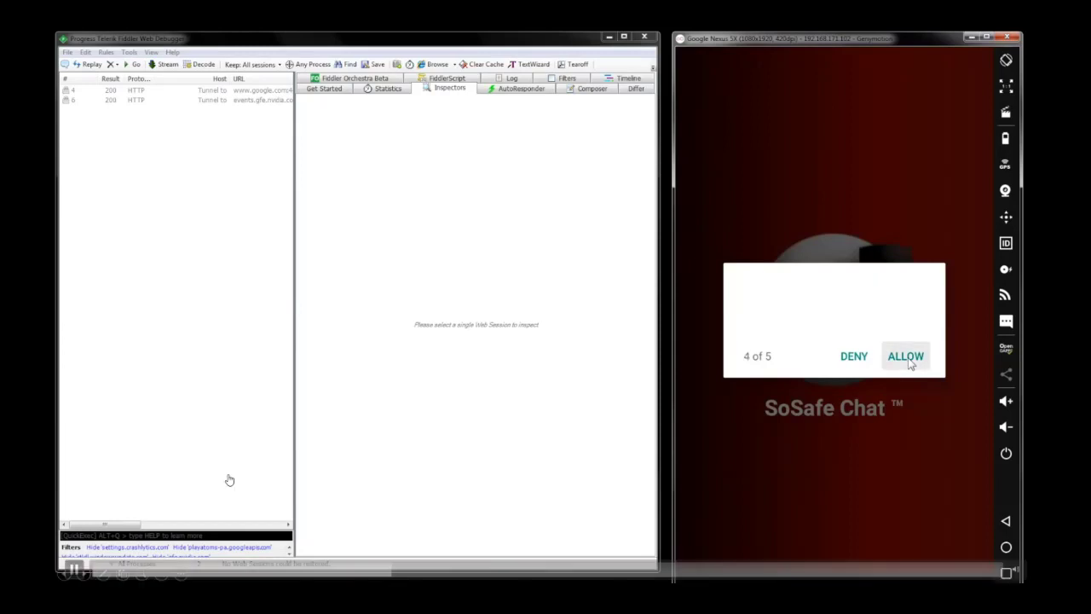
pyautogui.click(907, 359)
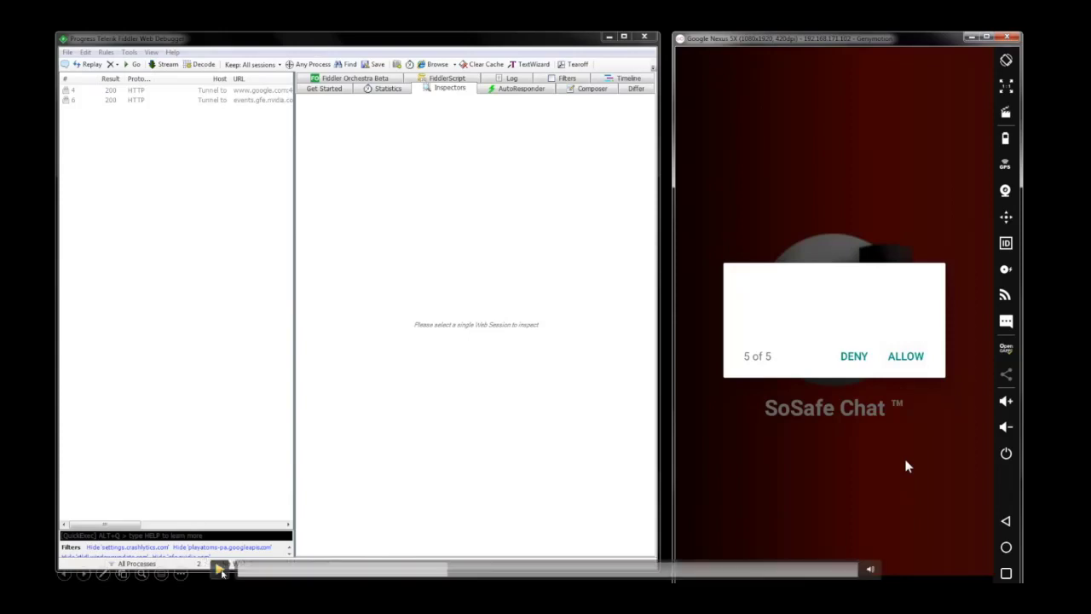
pyautogui.click(222, 570)
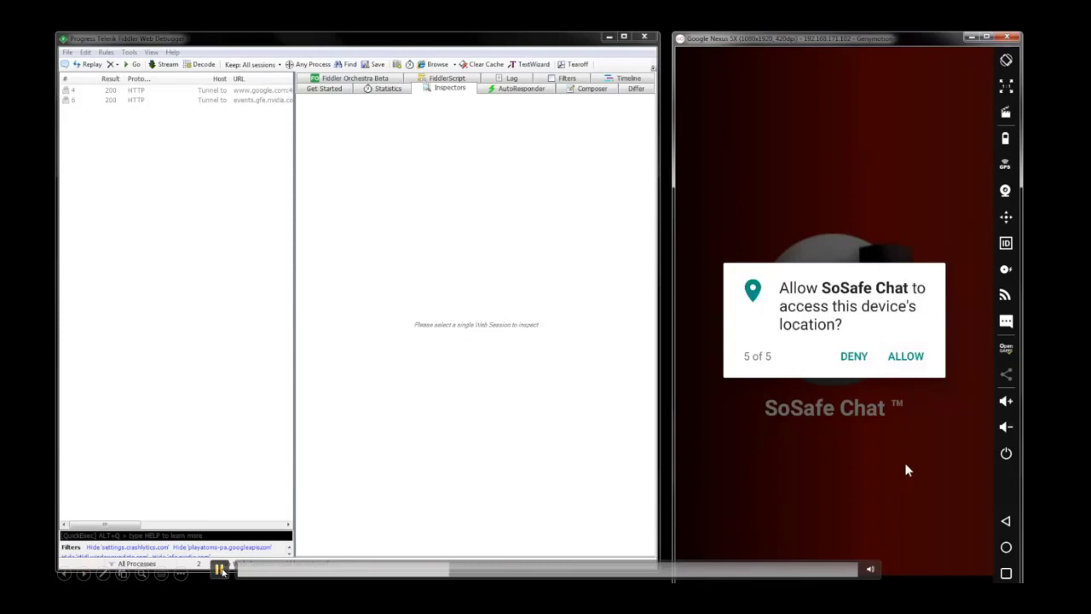
pyautogui.click(914, 364)
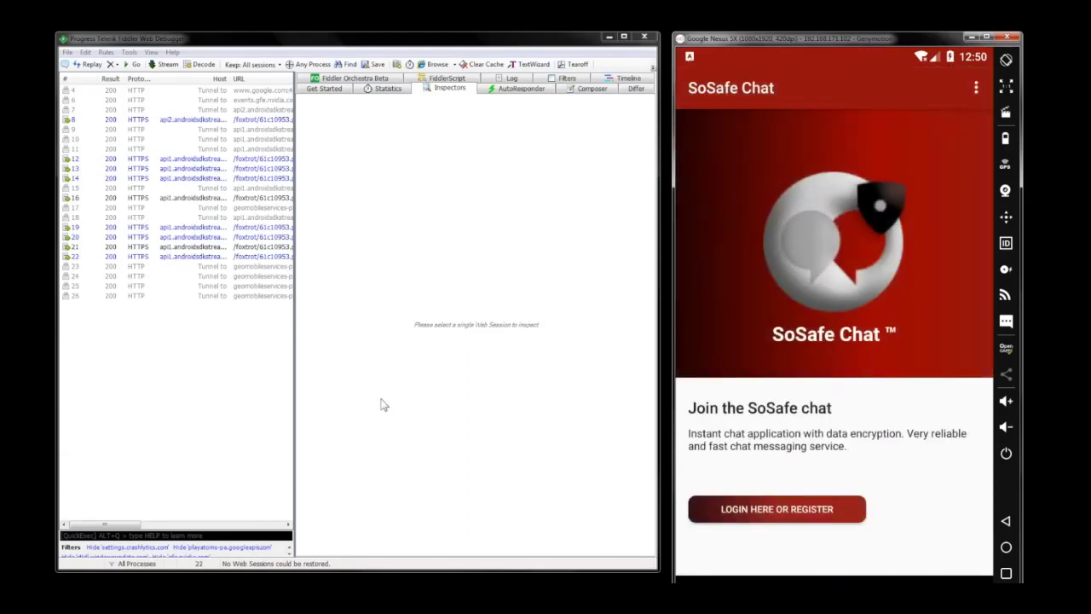
# Open SoSafe Chat's login/register screen and view Fiddler session 8's response as plain text.
pyautogui.click(765, 509)
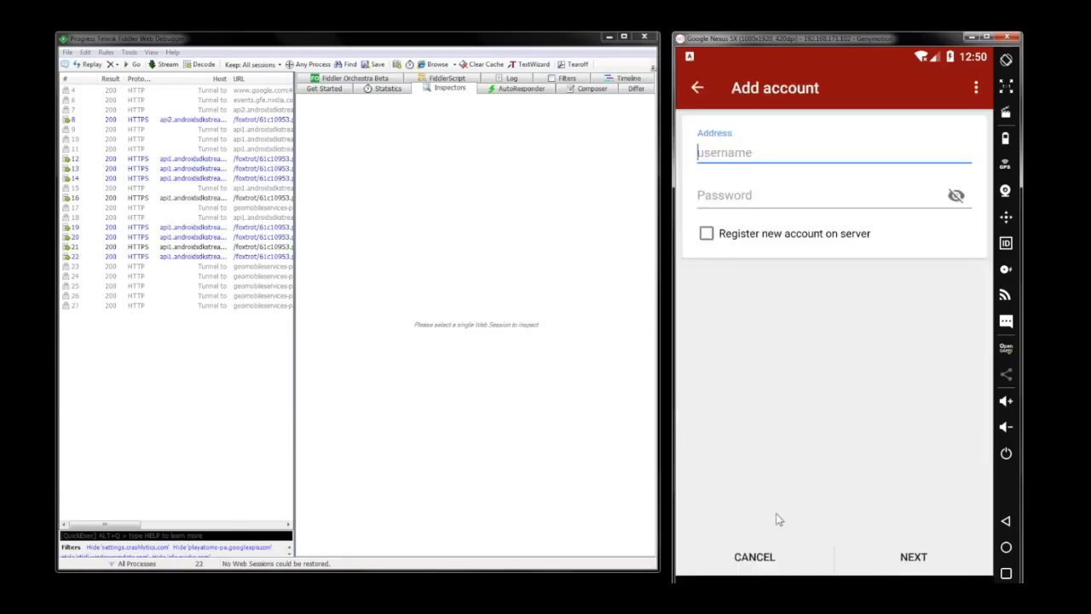
pyautogui.moveTo(294, 373); pyautogui.dragTo(364, 365)
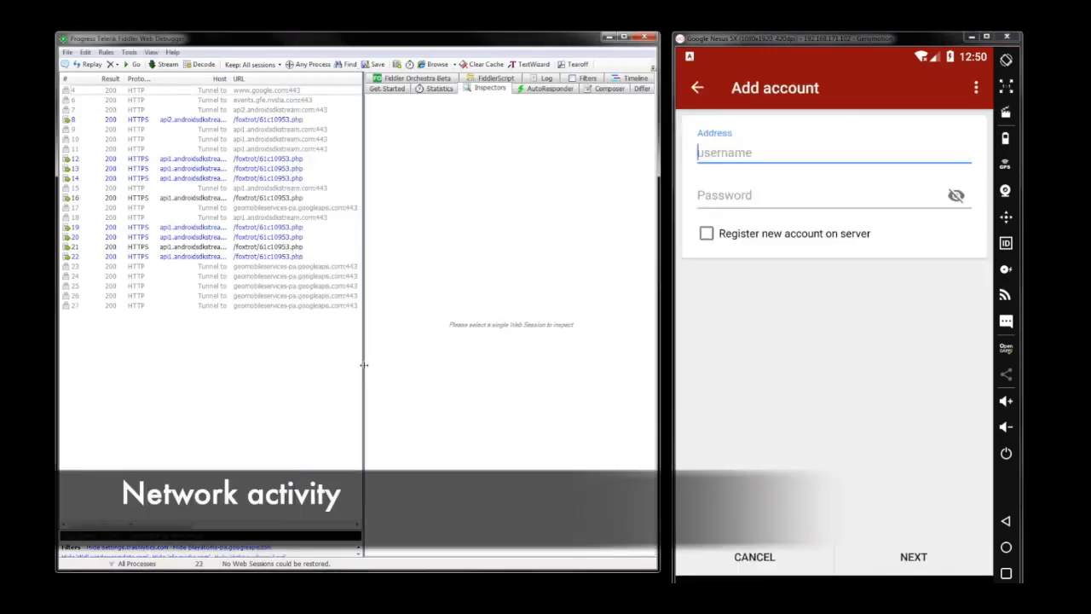
pyautogui.click(249, 121)
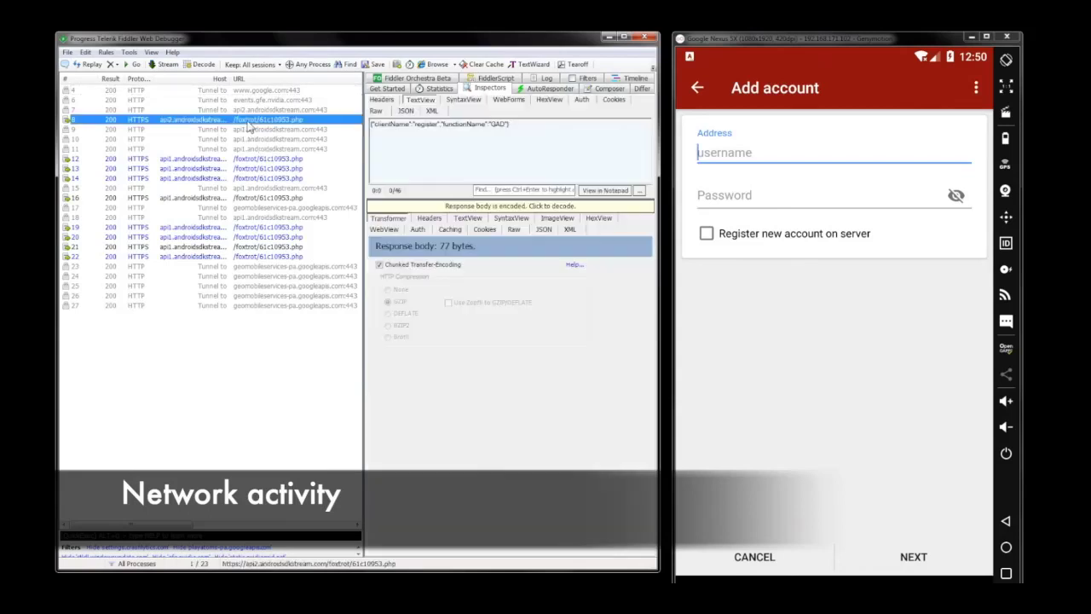
pyautogui.click(464, 208)
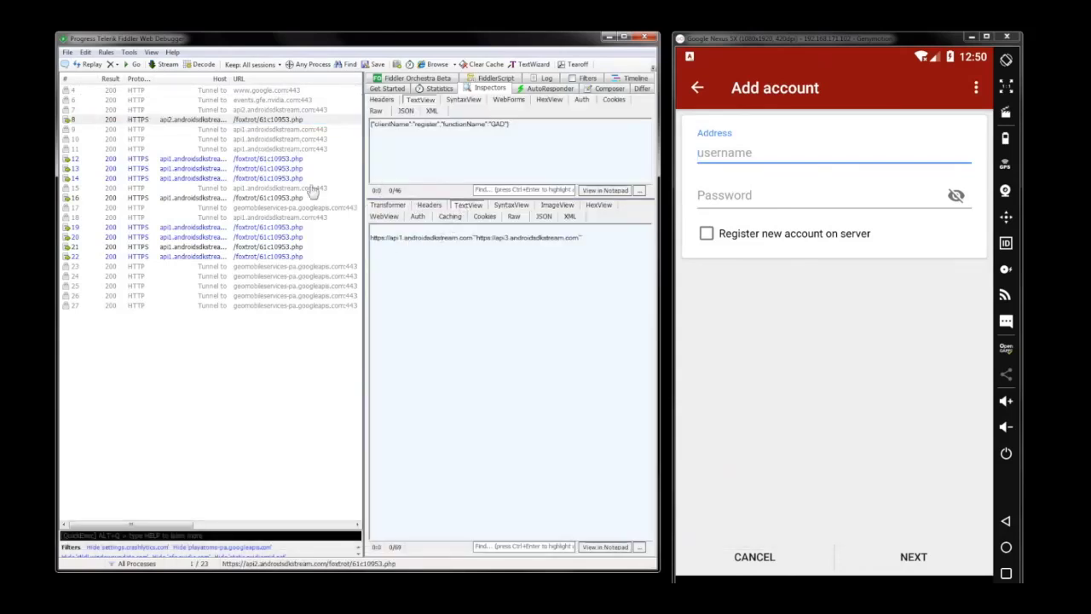
# Show session 12's request body to /foxtrot/61c10953.php parsed as JSON.
pyautogui.click(267, 159)
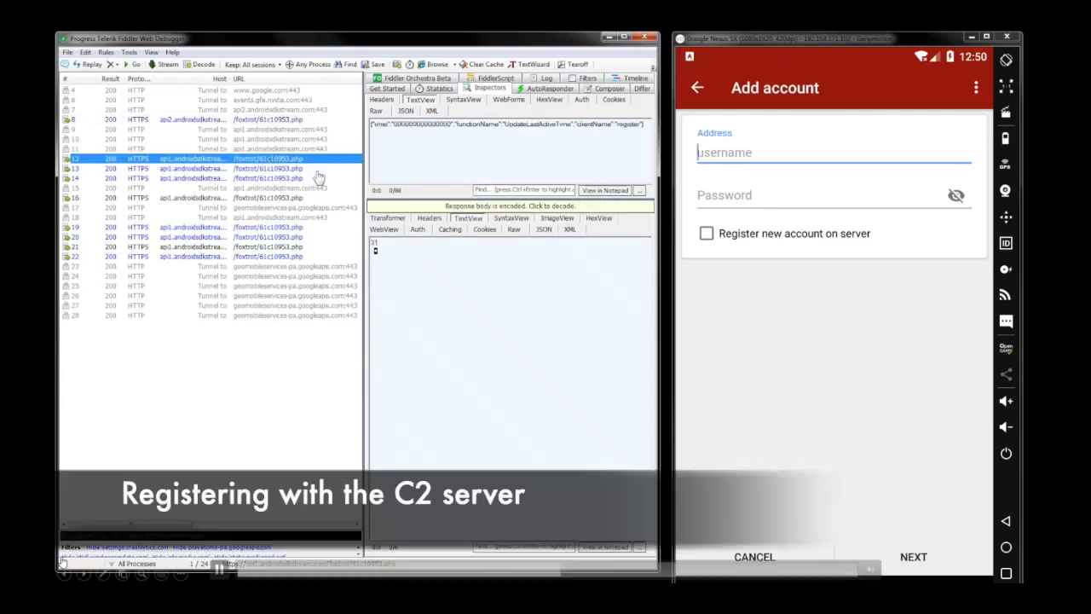
pyautogui.click(406, 111)
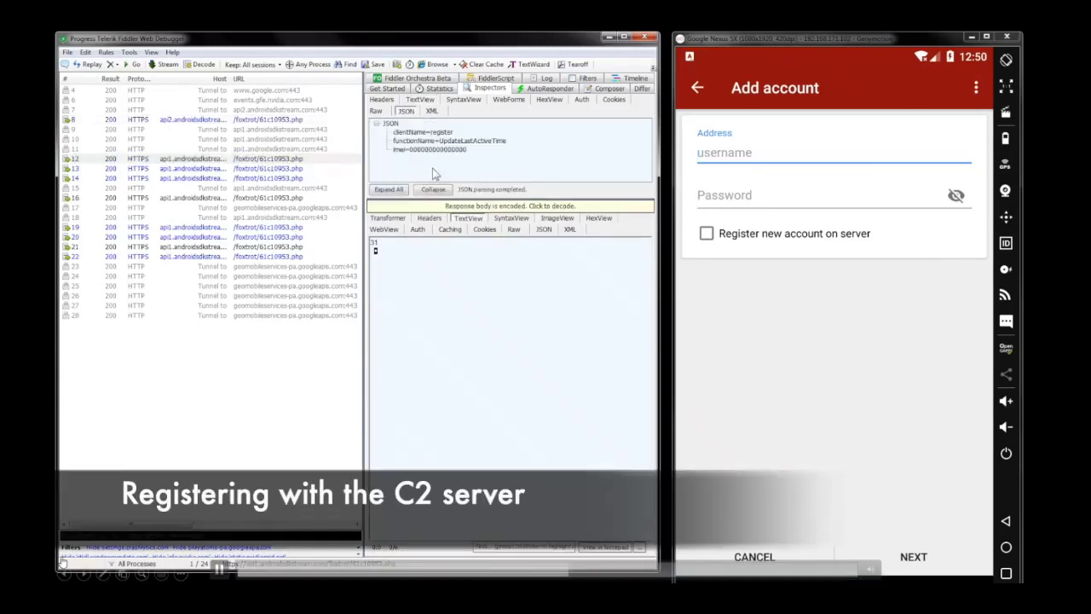
pyautogui.moveTo(447, 200); pyautogui.dragTo(450, 273)
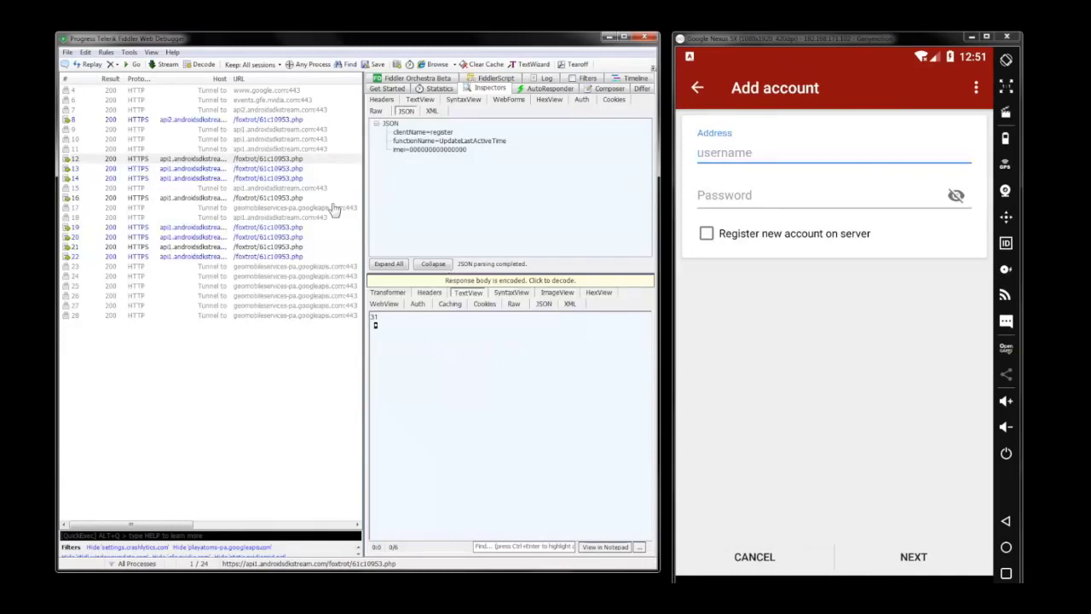
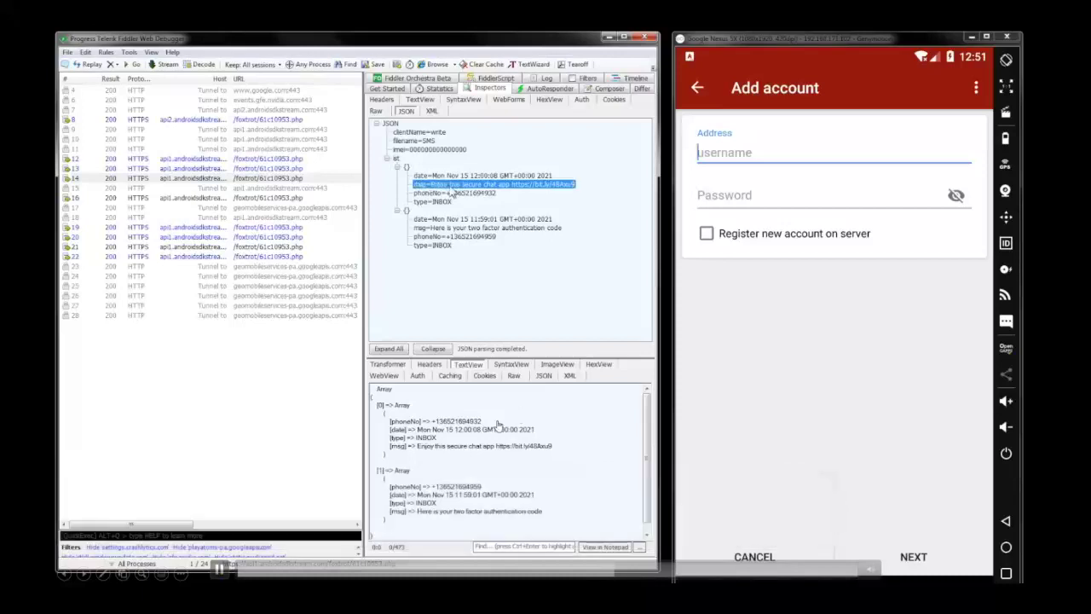
# Examine the msg and phoneNo fields of both intercepted SMS items in the JSON tree.
pyautogui.click(483, 193)
pyautogui.click(450, 228)
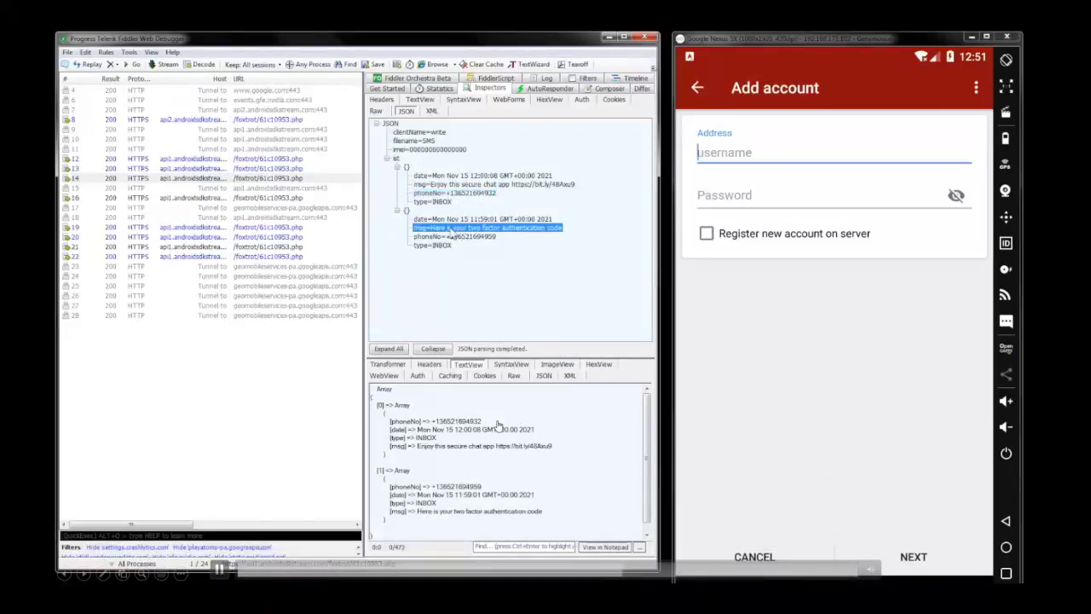
pyautogui.click(466, 238)
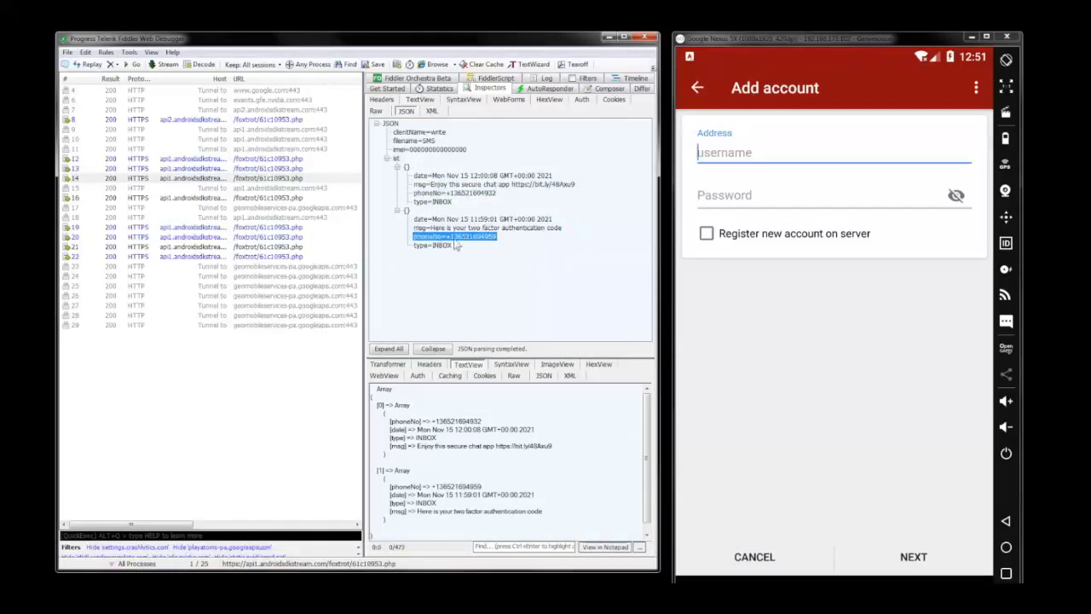
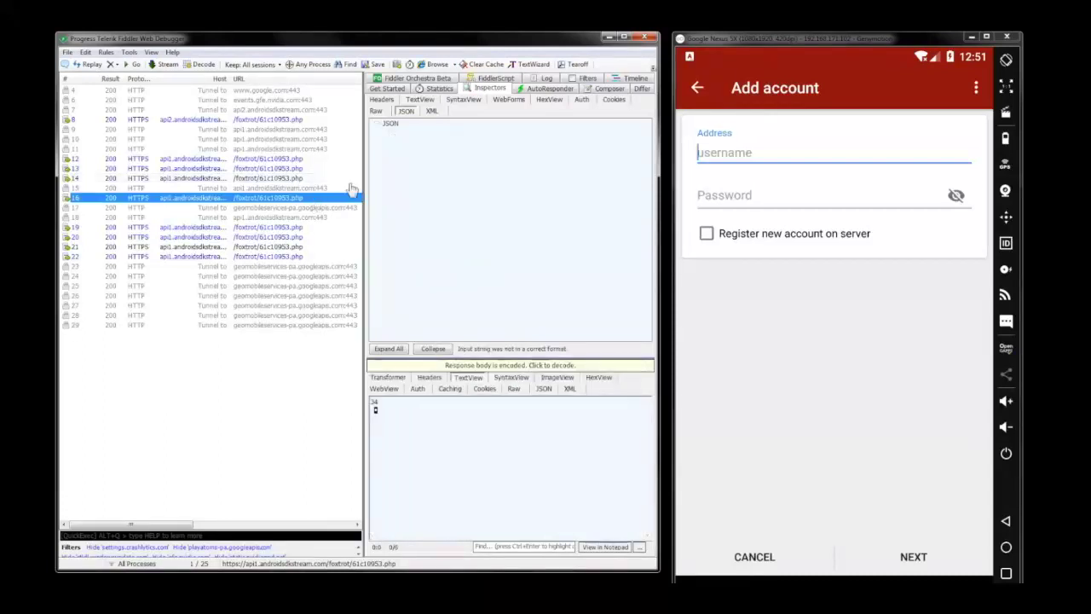
# Show session 19's device registration JSON with its androidId, then session 20's filename=CL call-log upload.
pyautogui.click(322, 227)
pyautogui.click(417, 134)
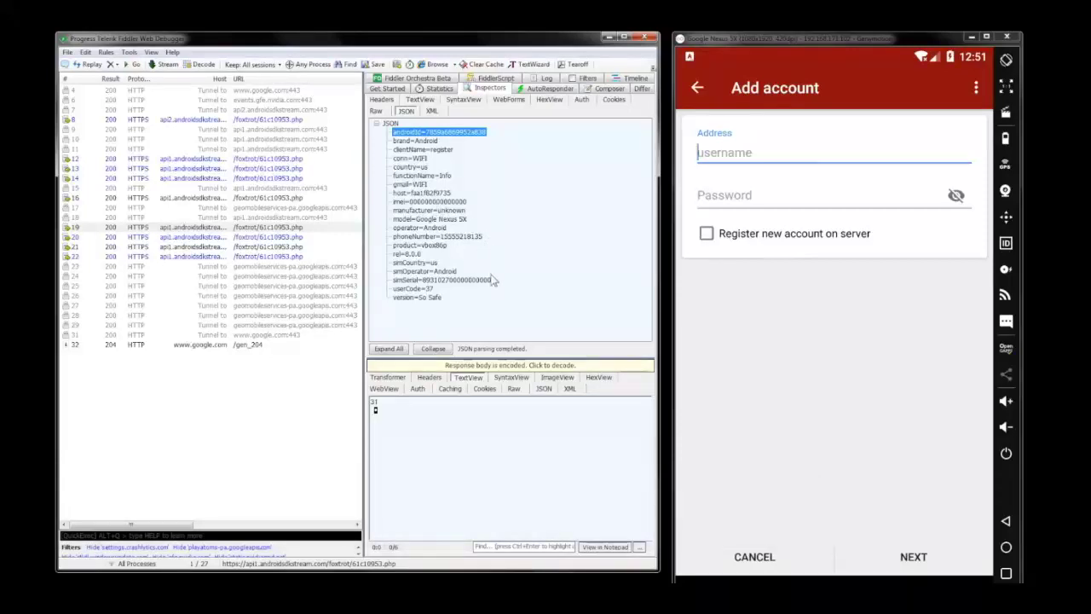
pyautogui.click(303, 241)
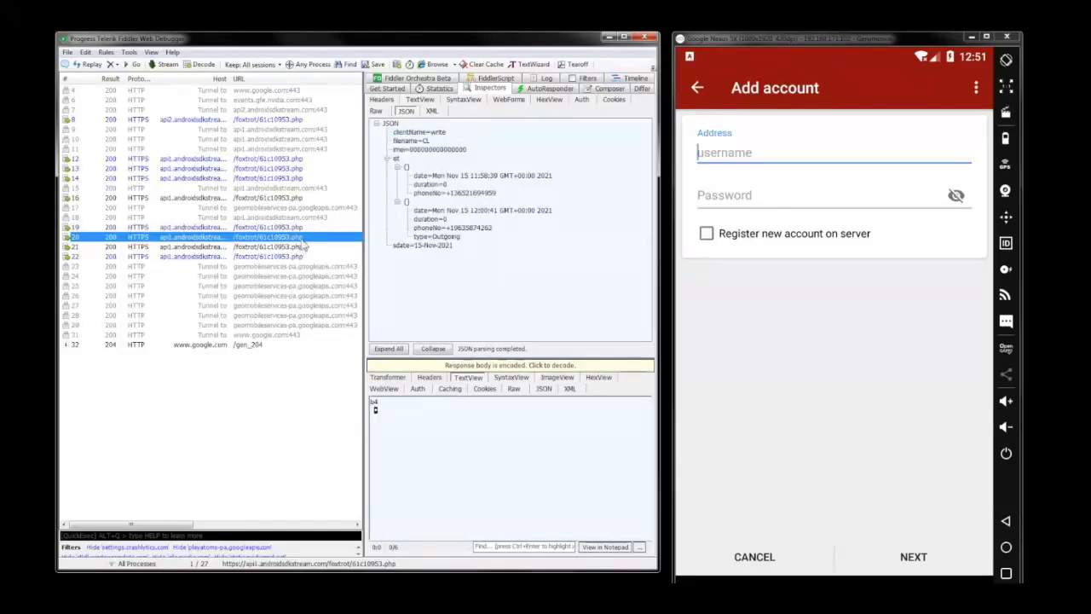
pyautogui.click(417, 141)
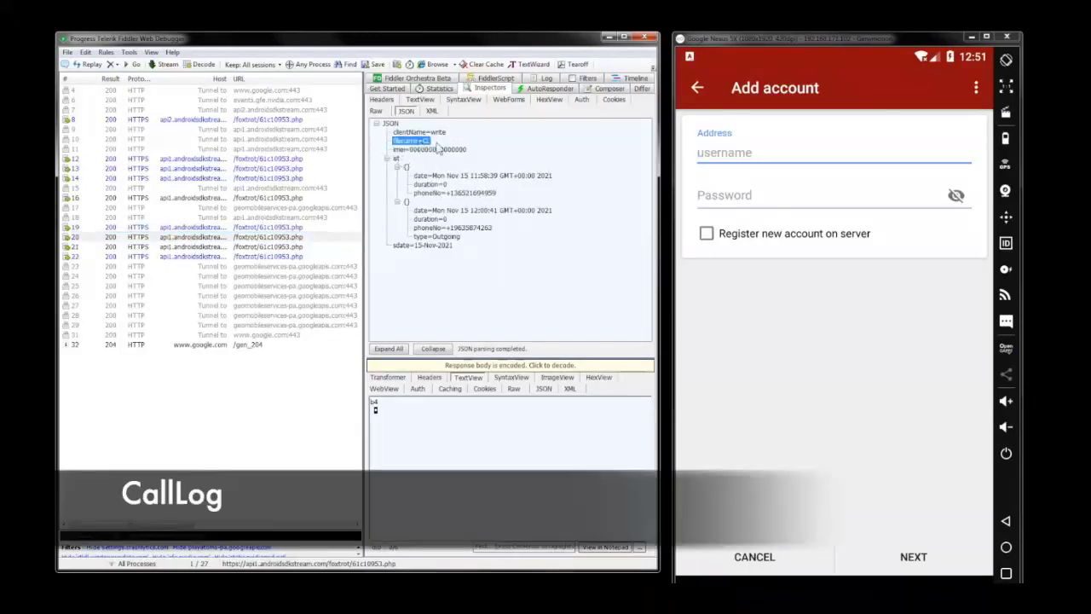
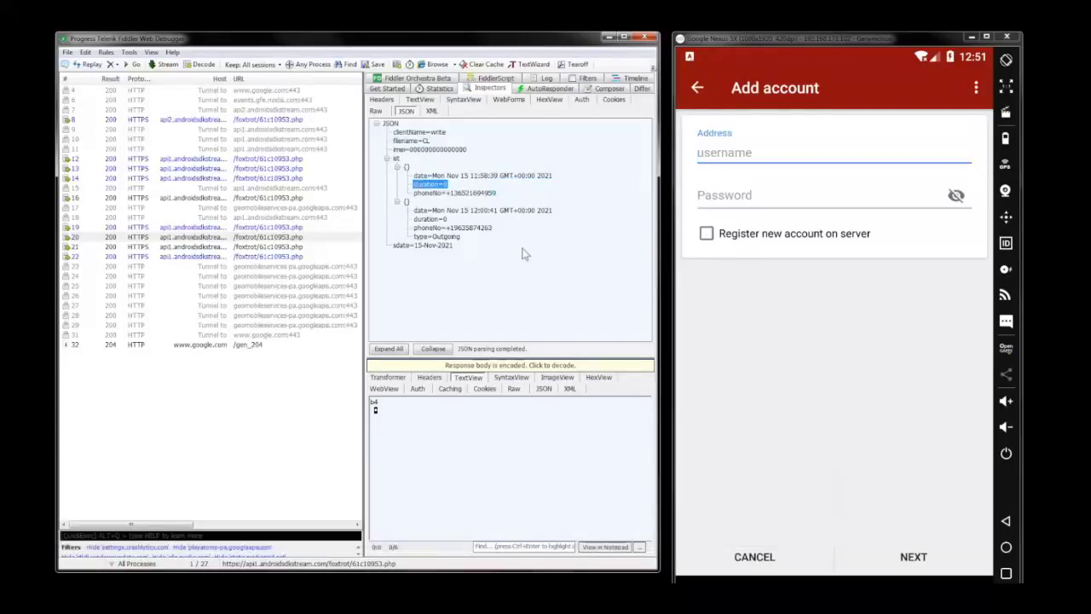
# Review the second call entry's date, duration and phone number, then open sessions 21 and 22 for the contacts JSON.
pyautogui.click(496, 212)
pyautogui.click(449, 219)
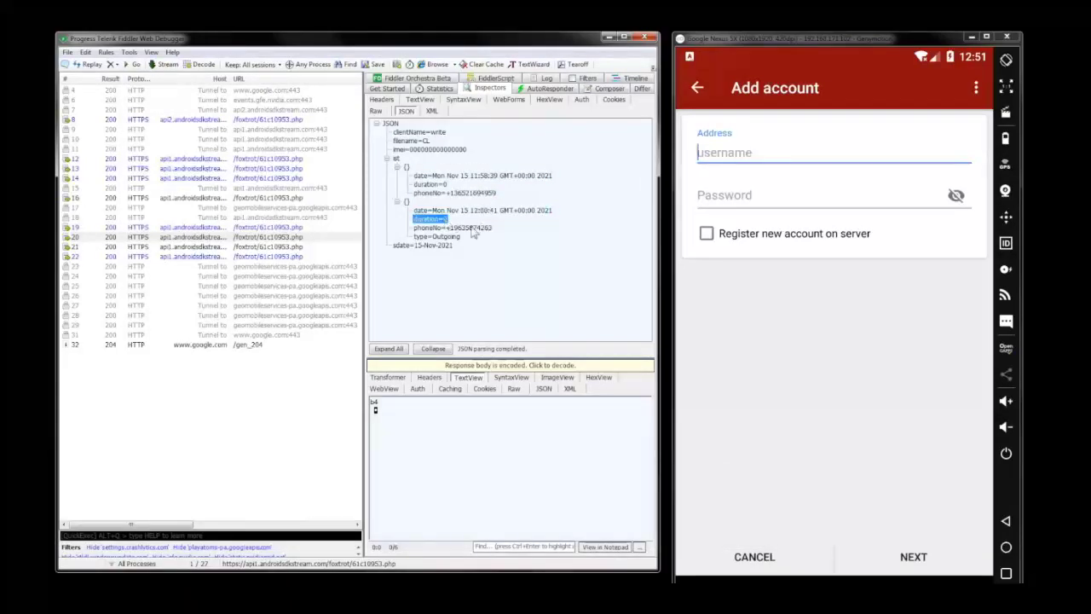
pyautogui.click(472, 228)
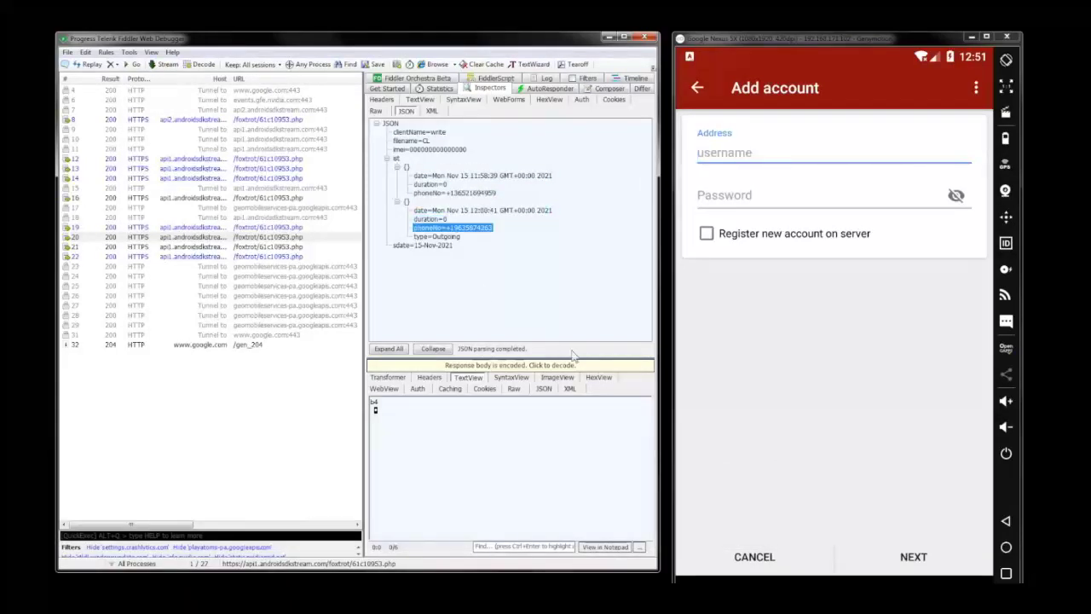
pyautogui.click(339, 249)
pyautogui.click(343, 257)
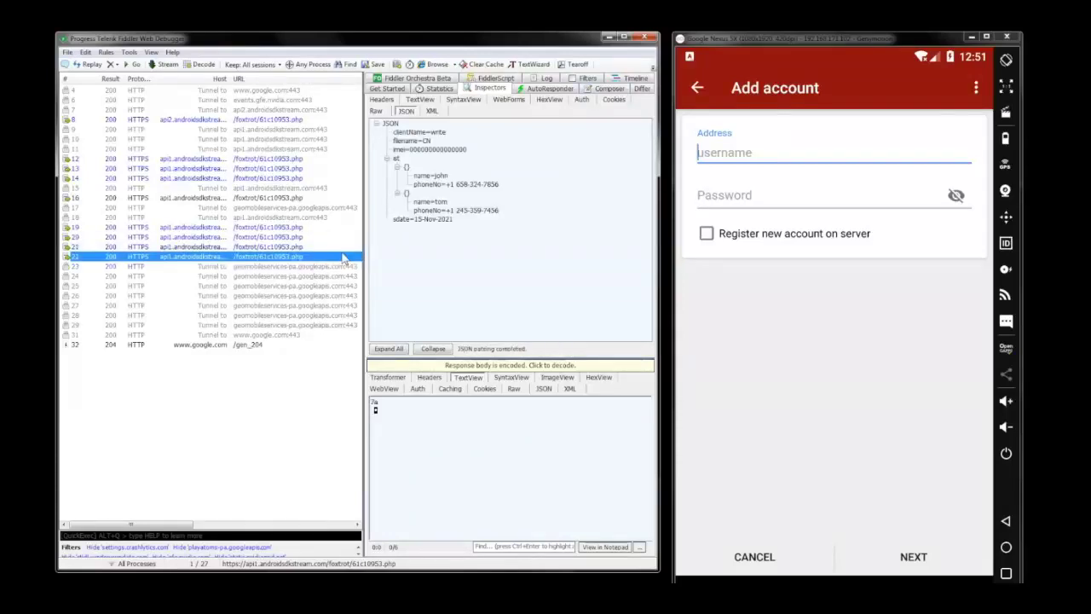
pyautogui.click(420, 141)
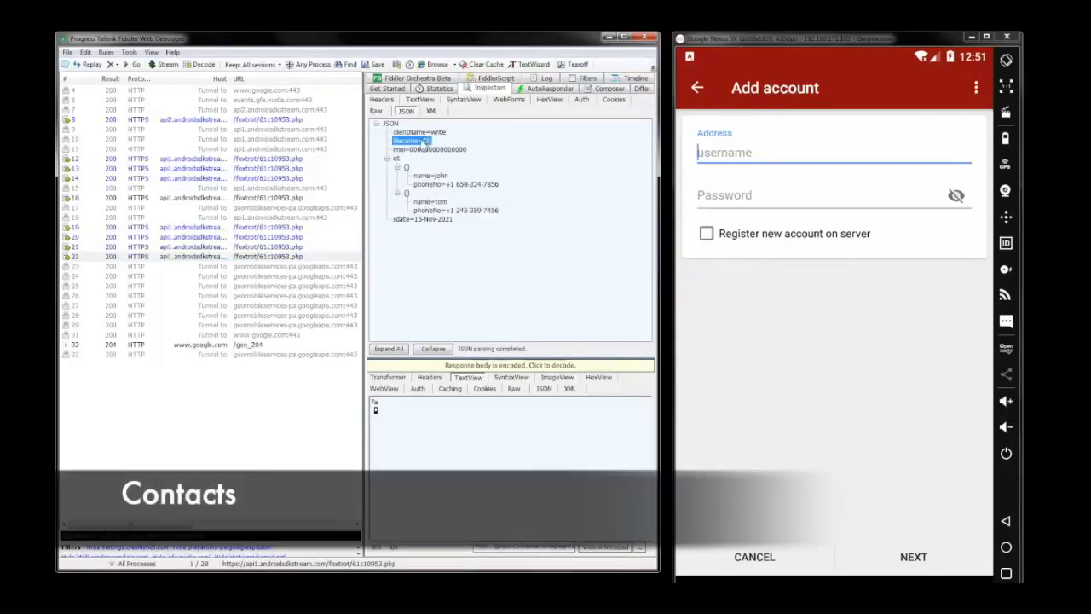
pyautogui.click(446, 177)
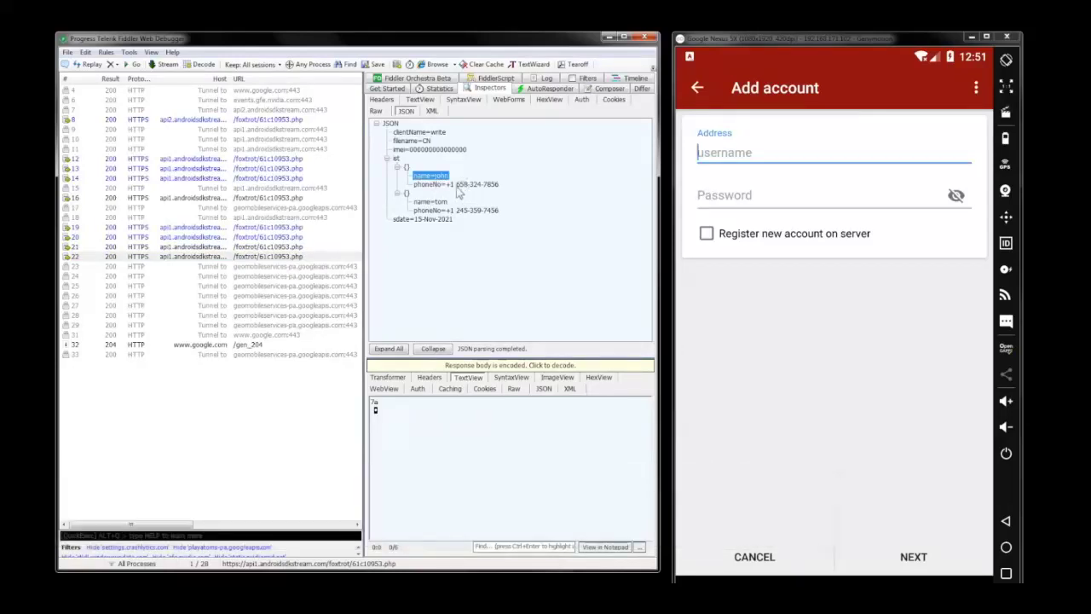
pyautogui.click(457, 186)
pyautogui.click(444, 203)
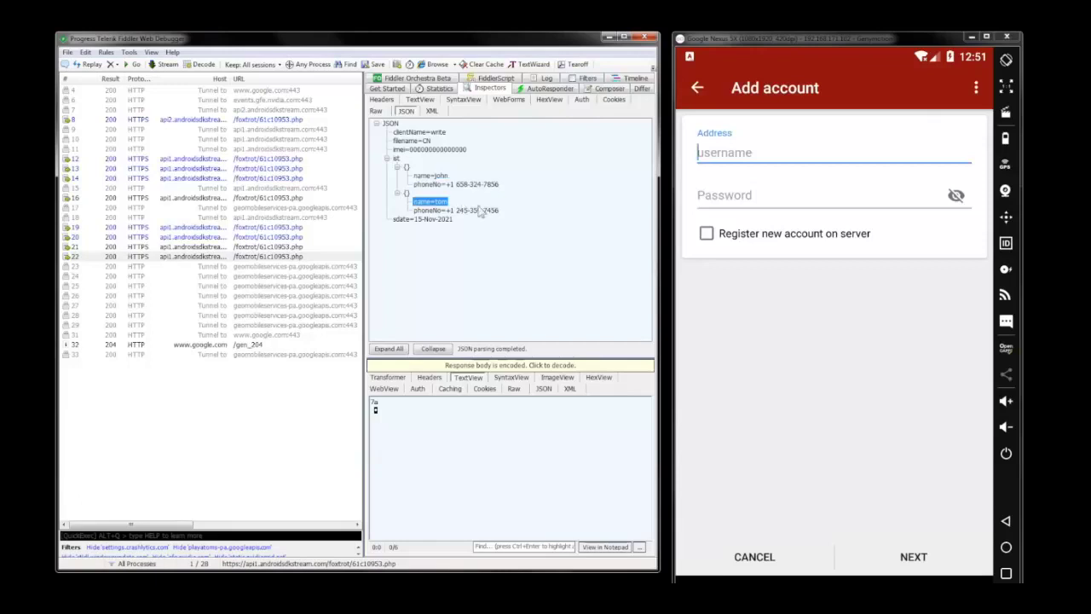
pyautogui.click(465, 211)
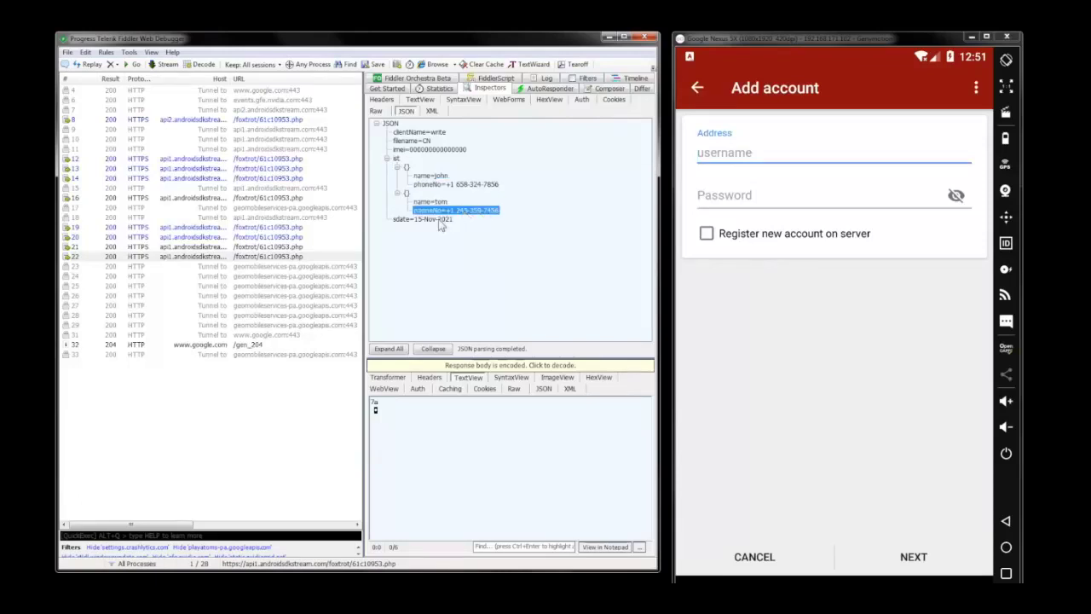
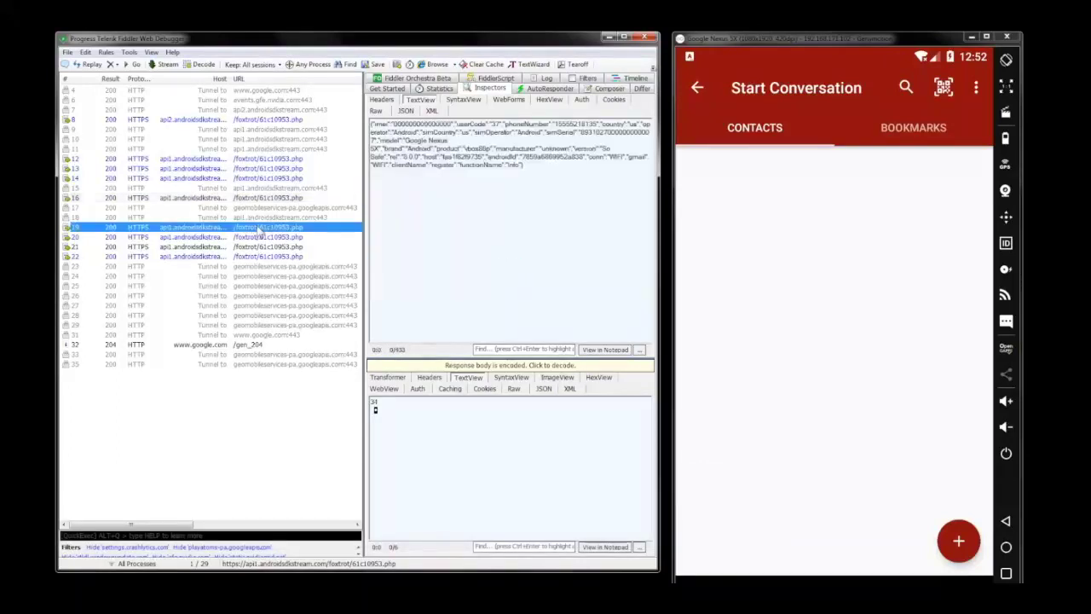
# Select sessions 20 then 21 and highlight the 'test content' text uploaded from personal_content.txt.
pyautogui.click(275, 238)
pyautogui.click(286, 247)
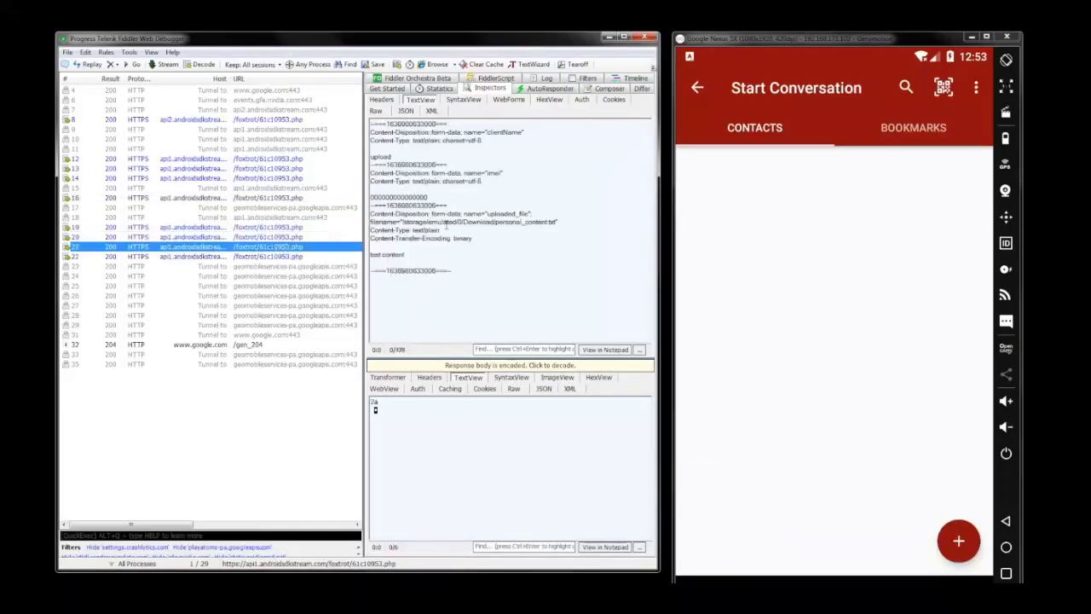
pyautogui.moveTo(406, 254); pyautogui.dragTo(370, 254)
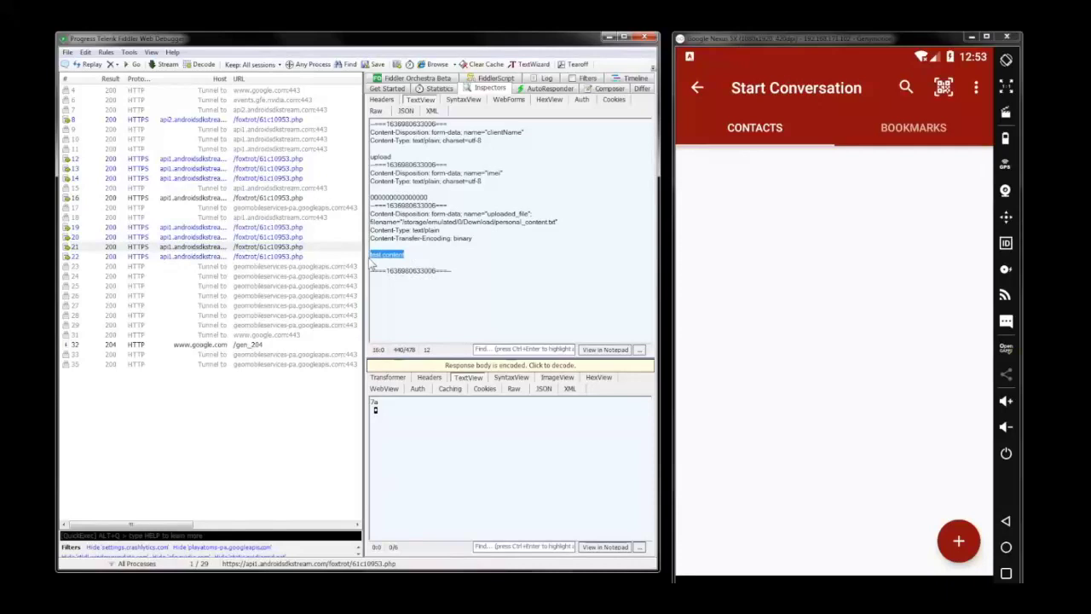
pyautogui.click(456, 248)
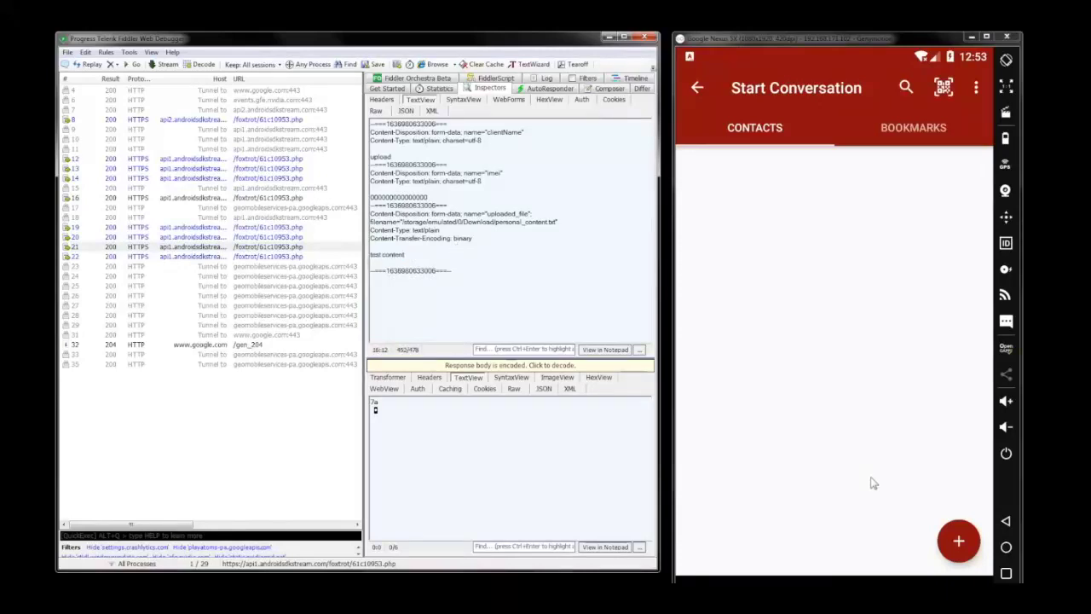